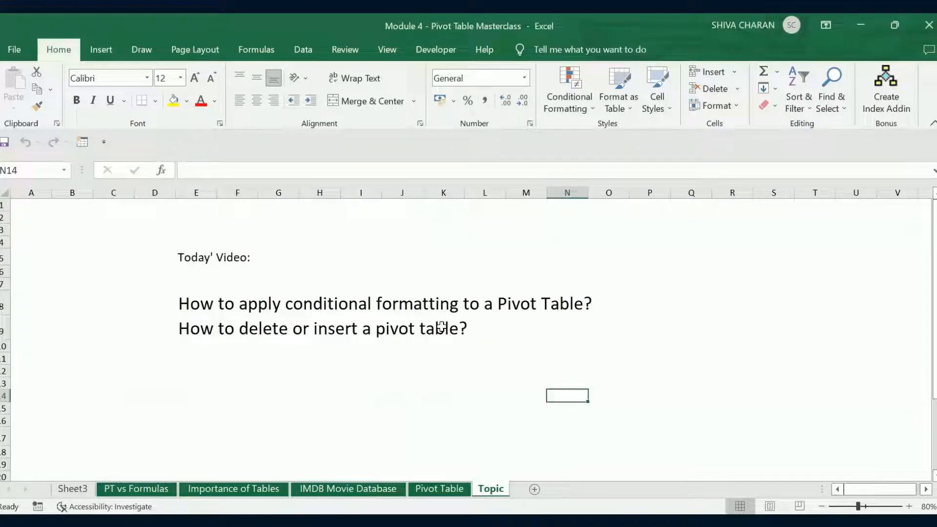
Open the Pivot Table sheet and add Gross Revenue to the pivot table's values a second time.
click(440, 488)
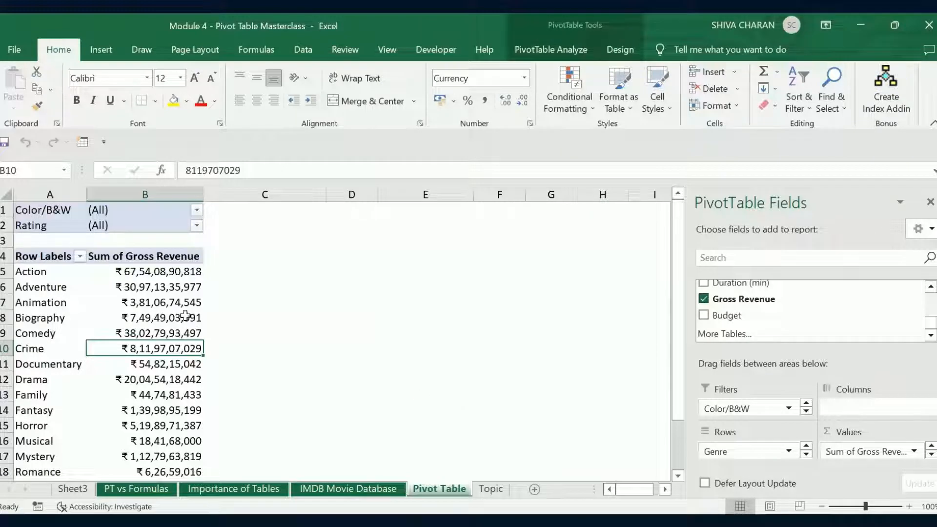
mouse_move(162, 318)
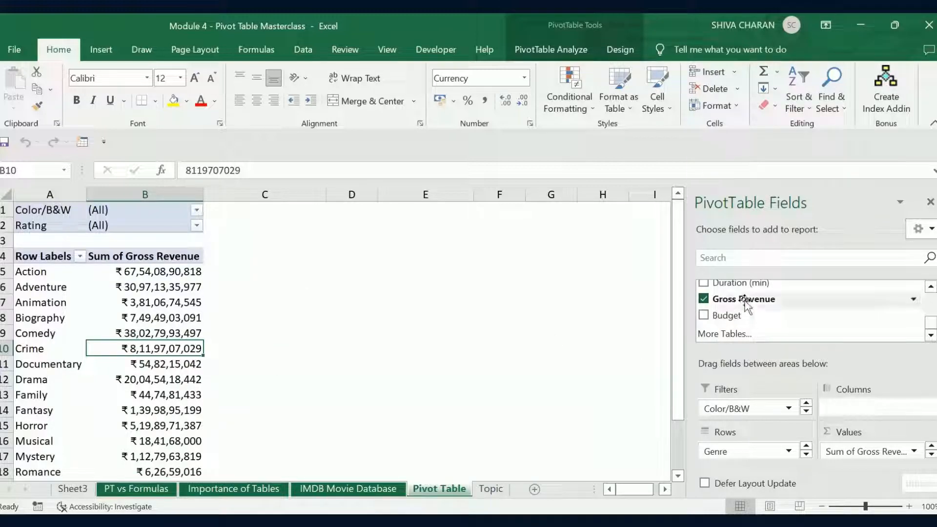
drag(745, 298, 860, 456)
click(263, 270)
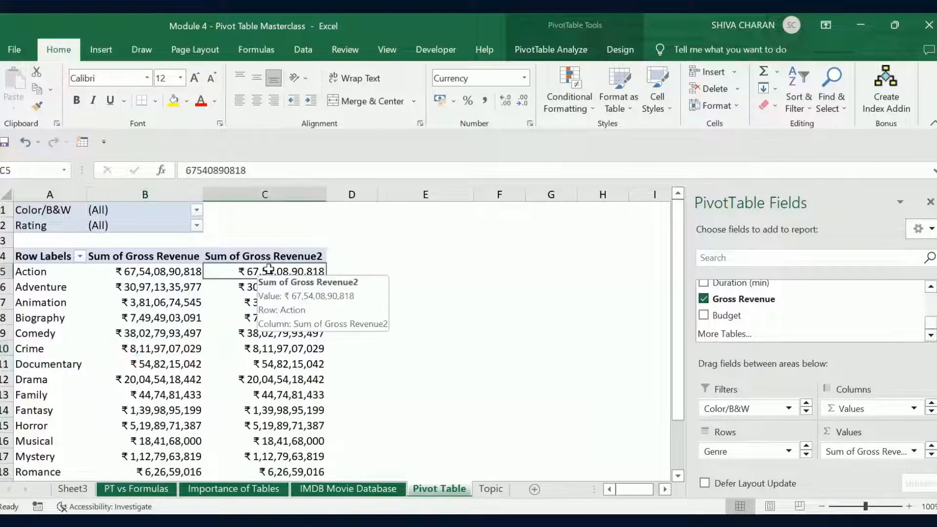
Apply green solid-fill data bars to the second revenue column's genre values, C5:C21, excluding the Grand Total.
click(284, 190)
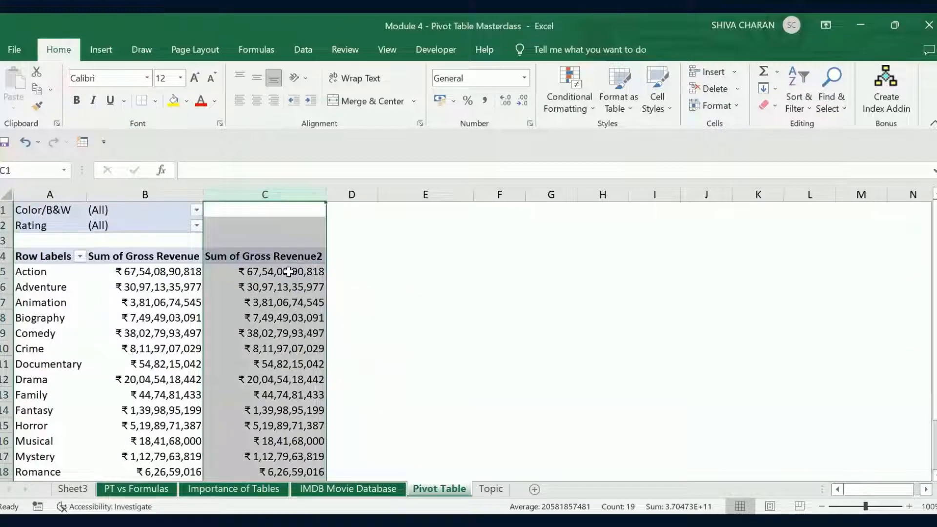
drag(285, 270, 305, 472)
drag(298, 438, 297, 439)
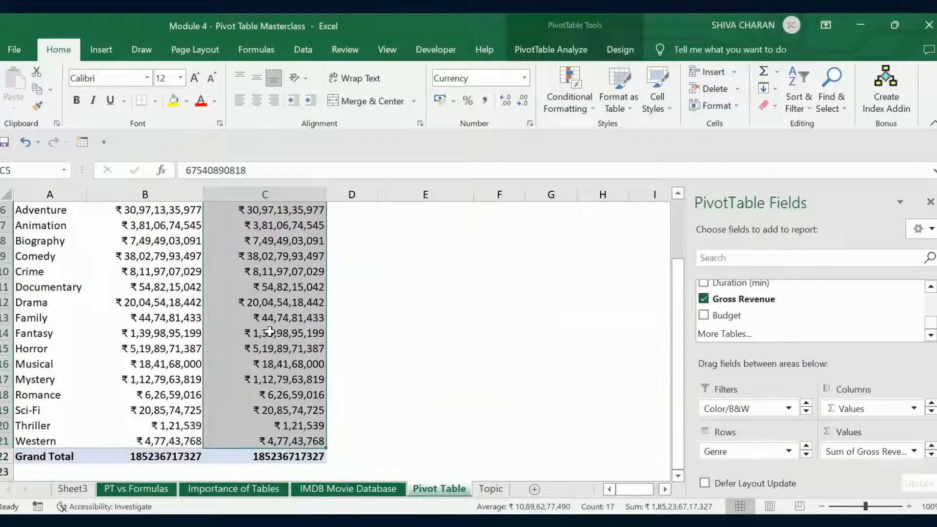
scroll(274, 344, up, 2)
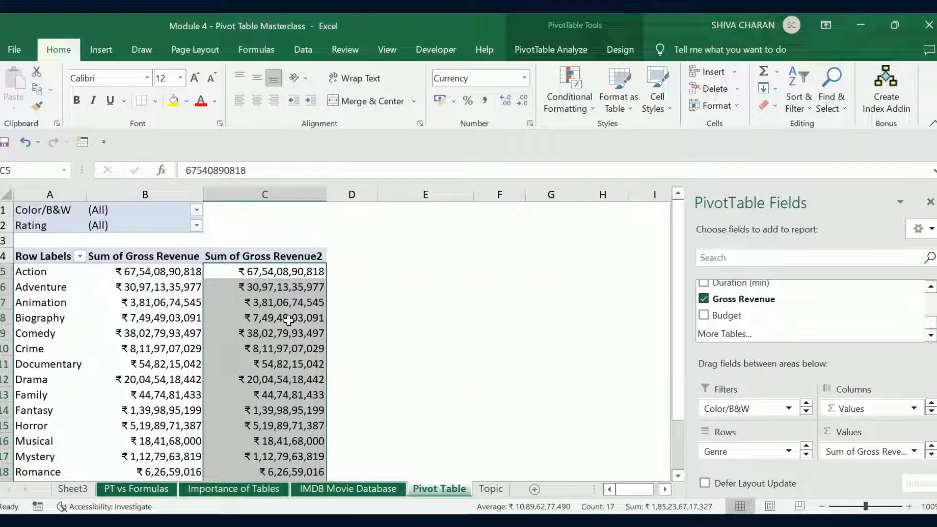
scroll(297, 374, down, 2)
scroll(307, 379, up, 2)
click(572, 110)
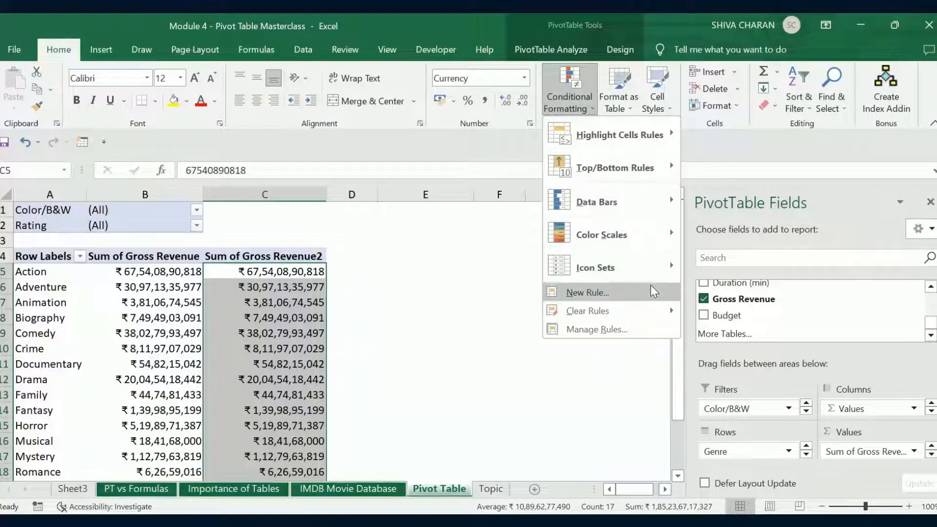
mouse_move(644, 218)
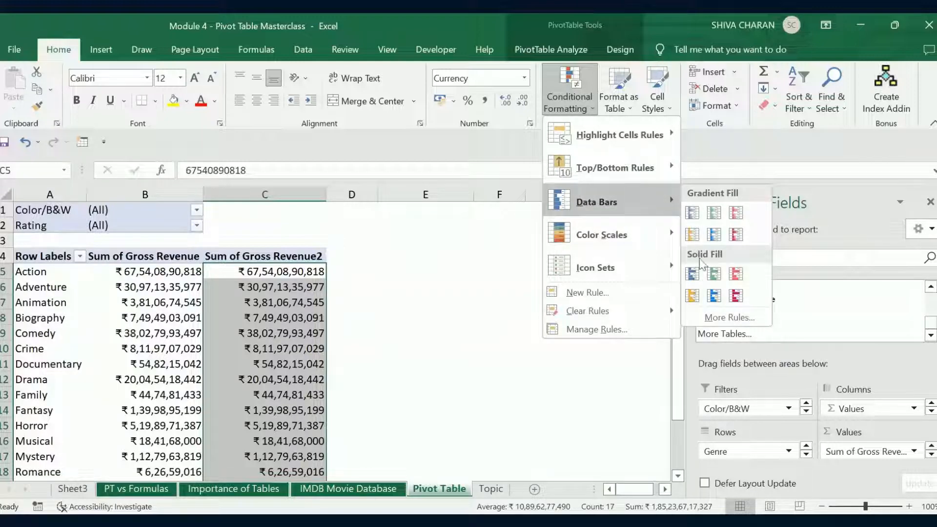
click(714, 277)
click(426, 334)
click(300, 302)
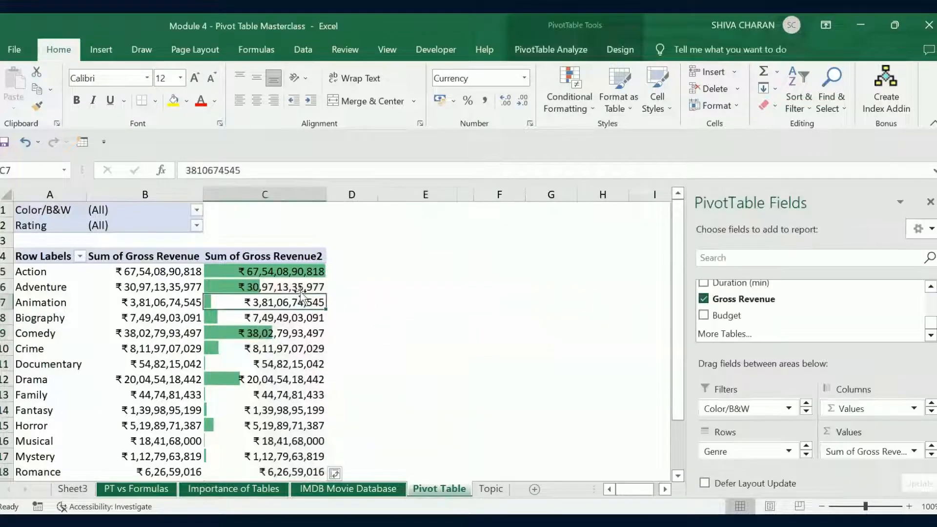
click(301, 271)
scroll(302, 364, down, 3)
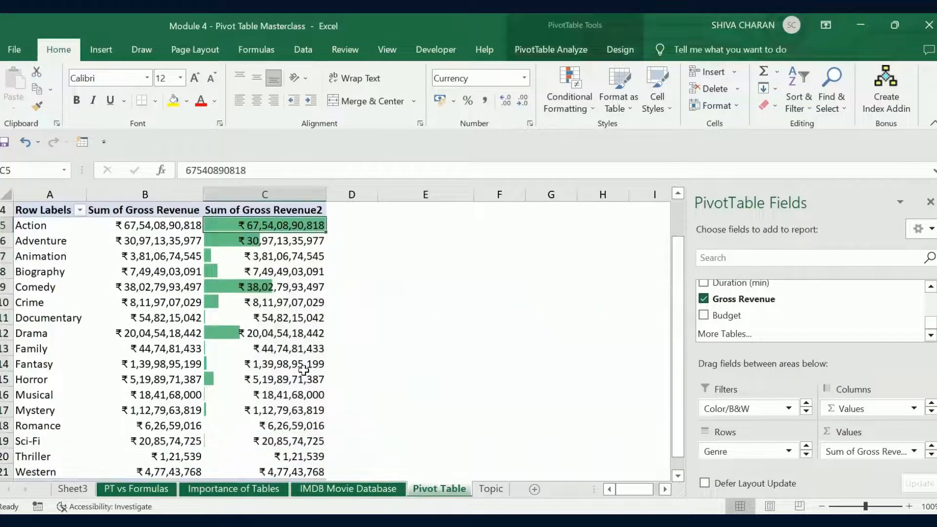
scroll(298, 348, up, 3)
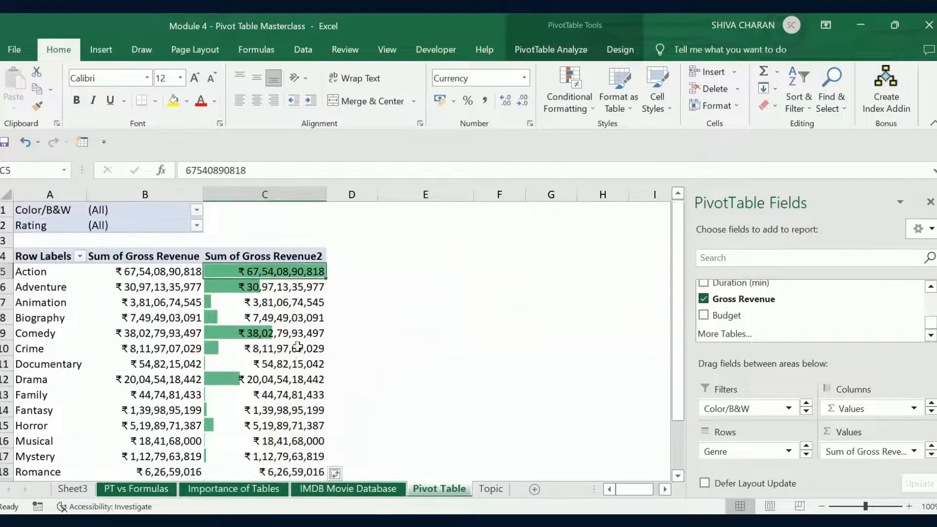
Apply the green-yellow-red color scale to cells C5:C21 on top of the data bars.
click(260, 195)
drag(299, 271, 287, 445)
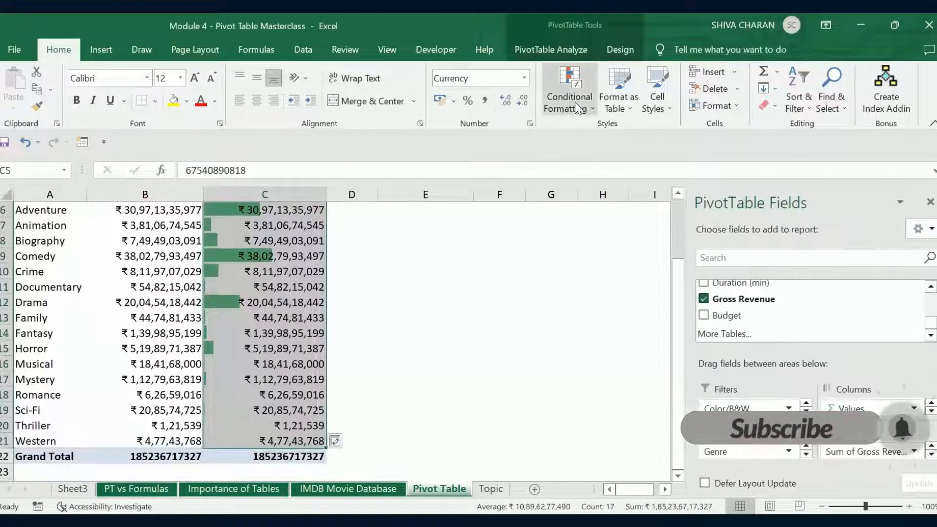
click(575, 102)
mouse_move(652, 233)
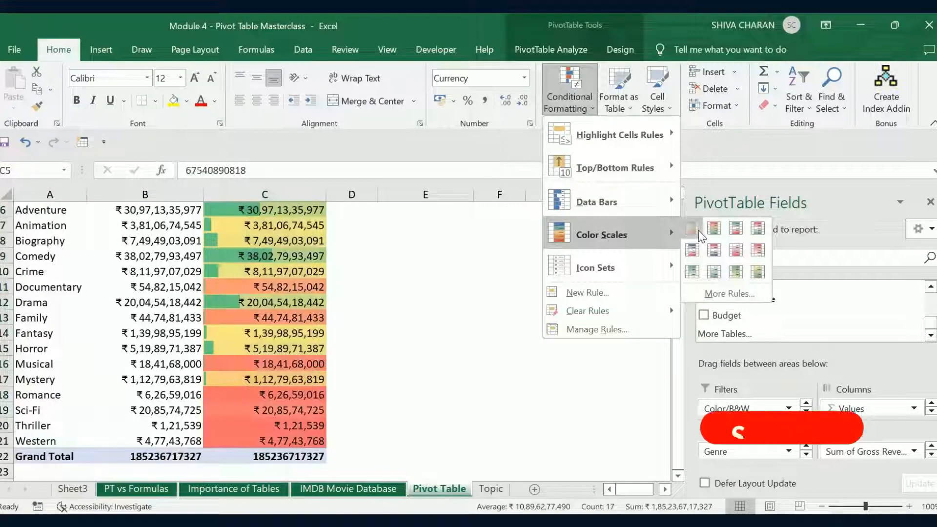
click(698, 232)
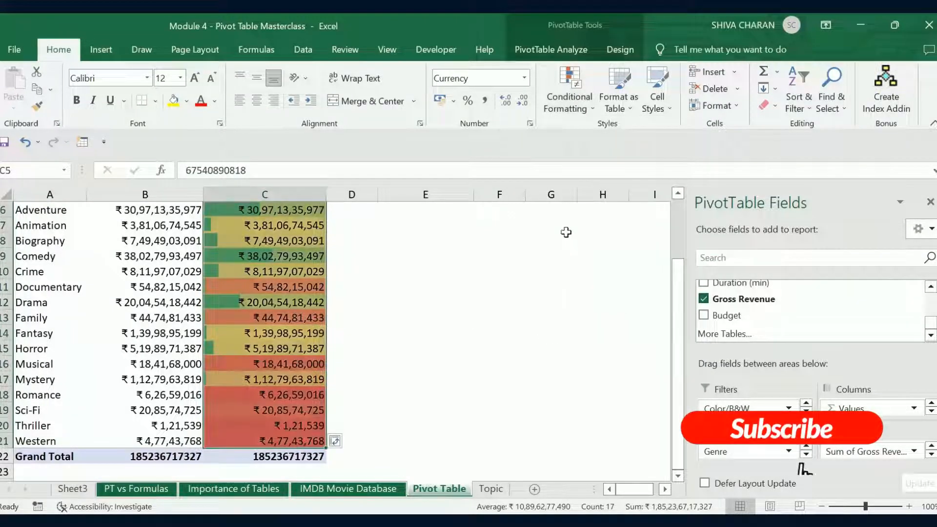
Clear the data bar and color scale rules from the selected cells C5:C21.
click(576, 107)
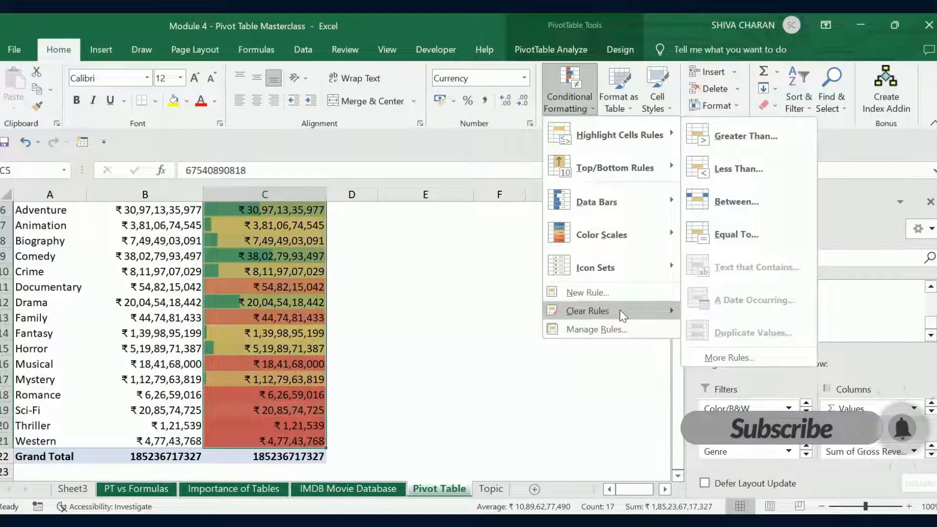
mouse_move(623, 315)
click(451, 332)
scroll(336, 316, up, 1)
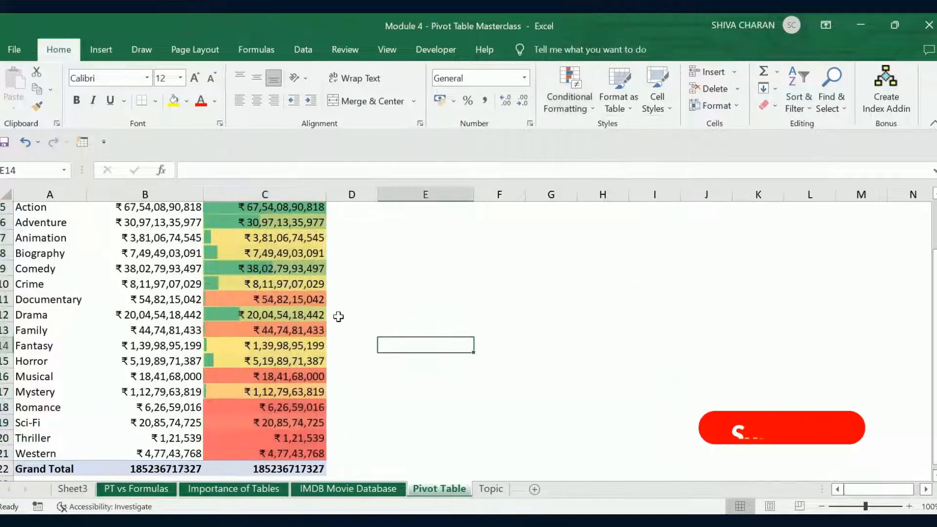
drag(269, 254, 278, 456)
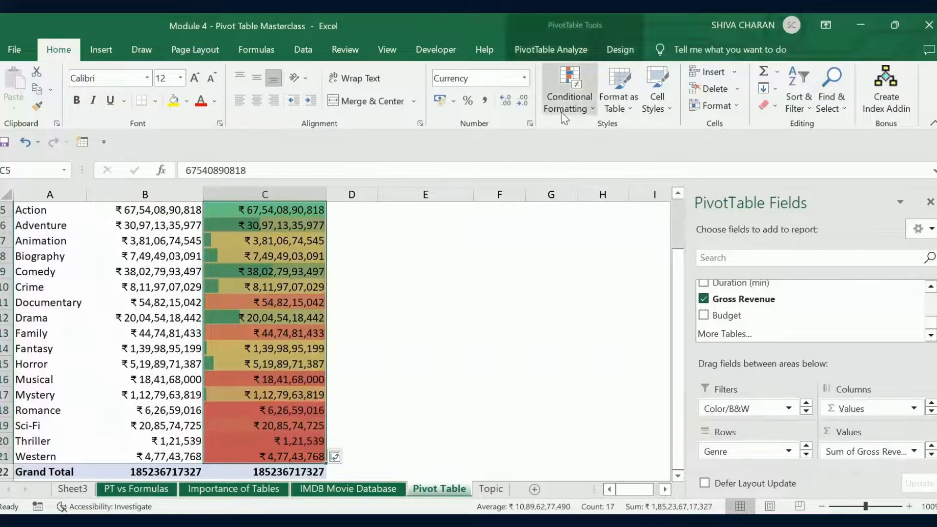
click(569, 100)
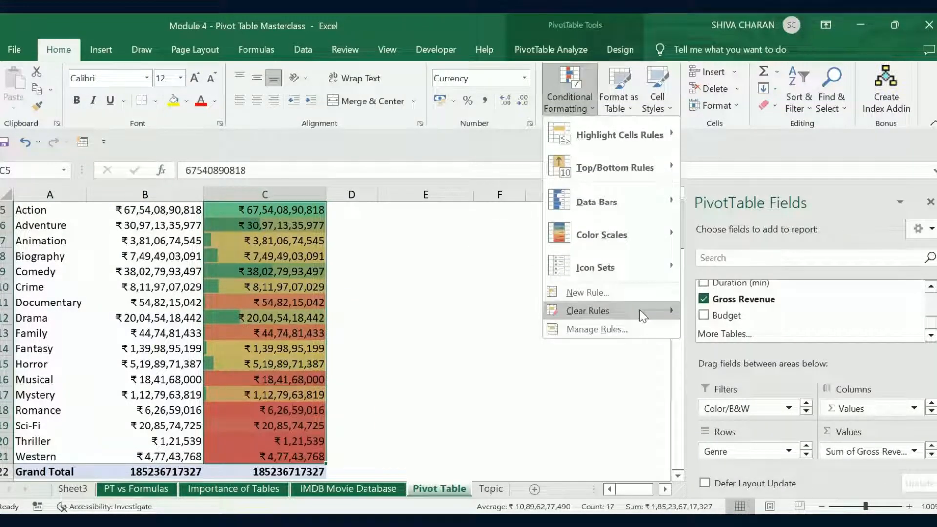
mouse_move(643, 315)
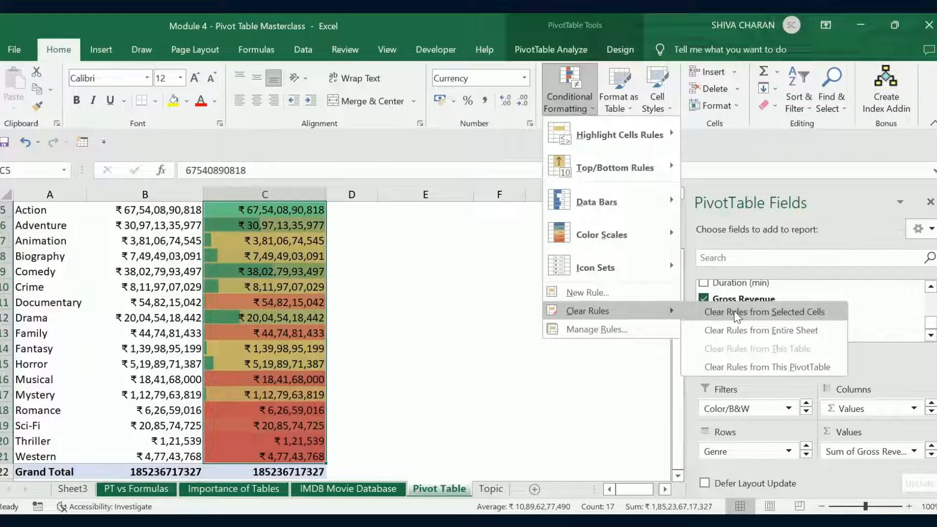
click(736, 315)
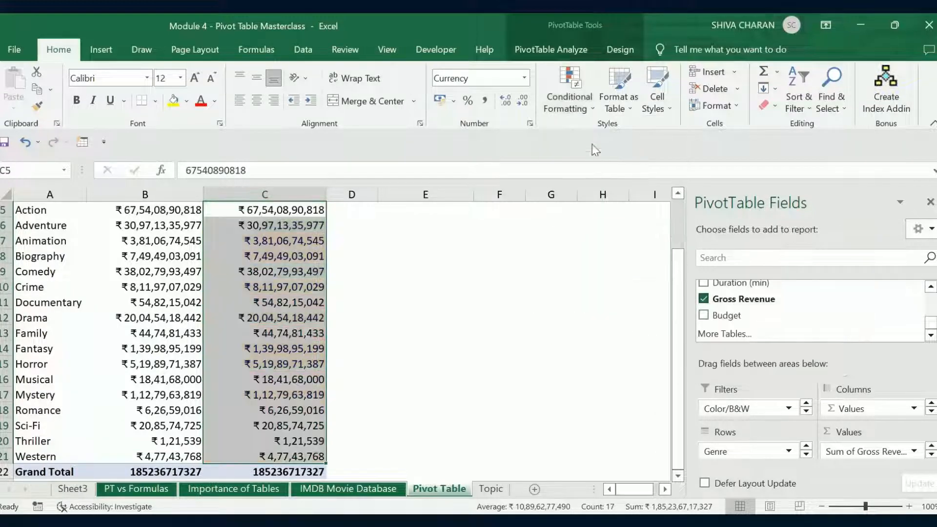
Apply only the green-yellow-red color scale to the genre values in C5:C21.
click(570, 104)
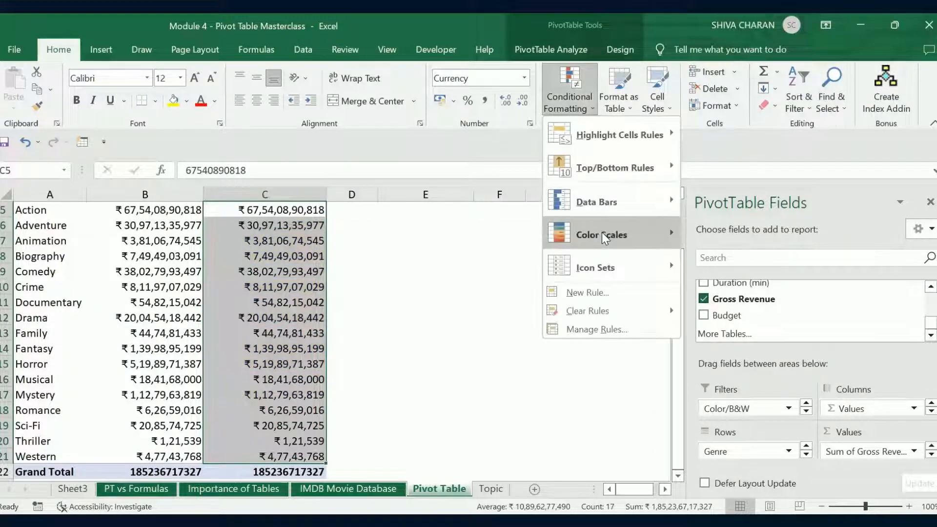
mouse_move(605, 238)
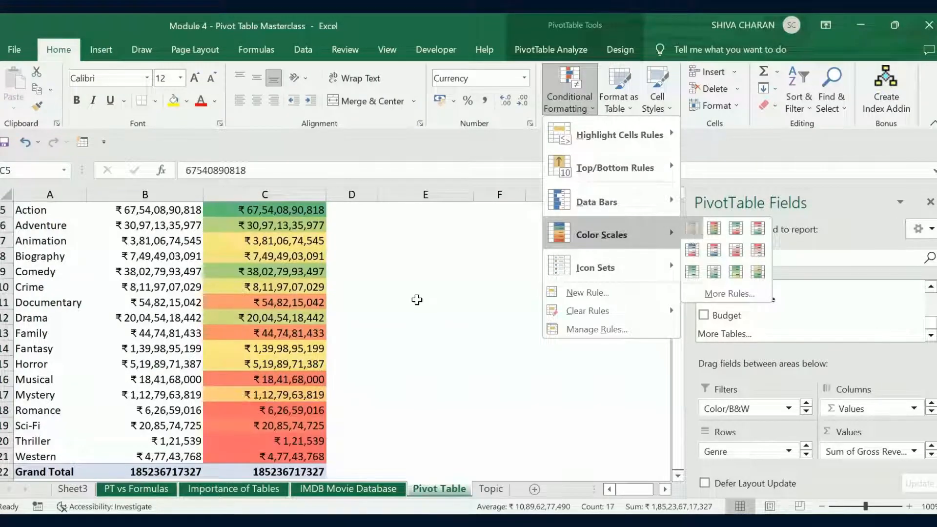
scroll(417, 299, up, 1)
click(403, 313)
Examine how the color scale shades high, middle and low genre revenues in the second revenue column.
click(272, 257)
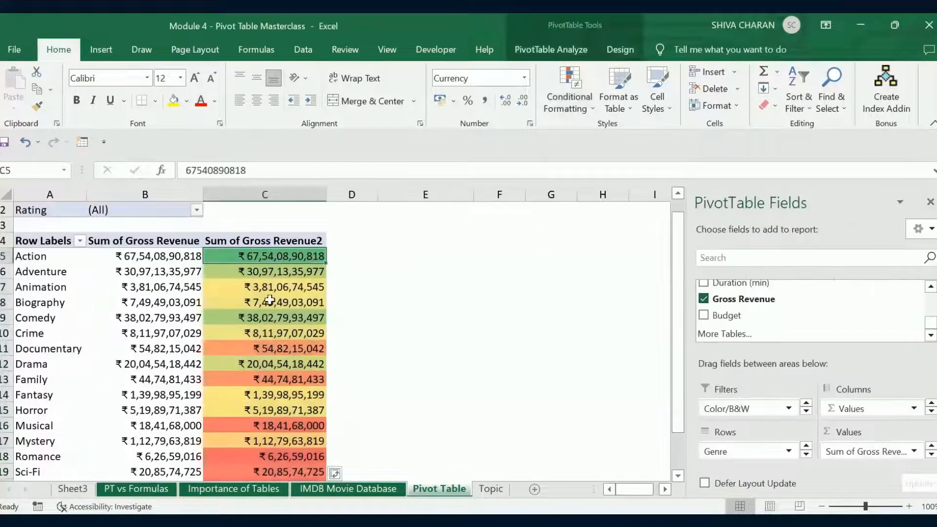
click(263, 318)
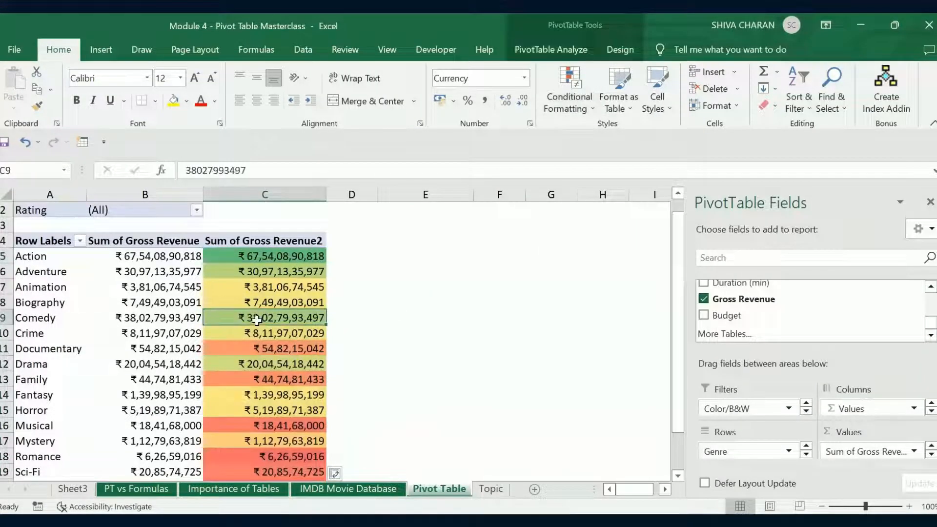
click(270, 365)
click(269, 268)
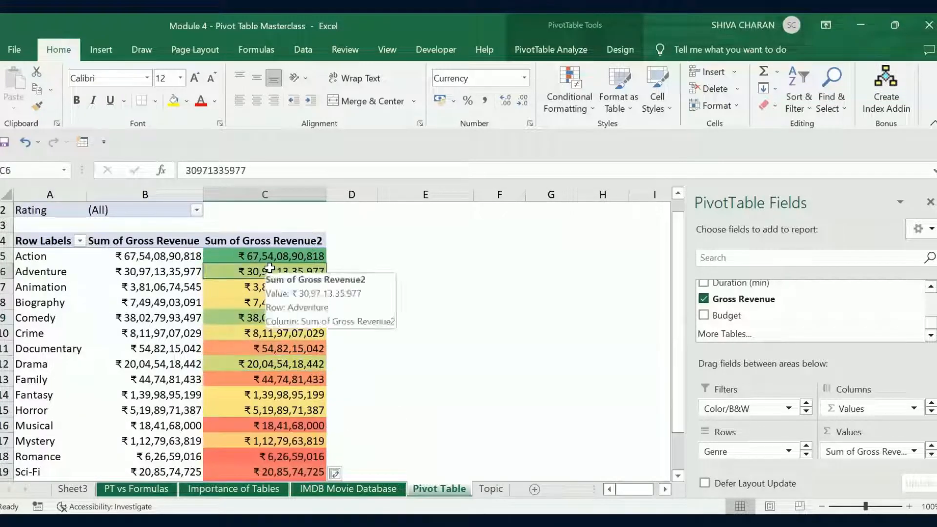
click(267, 319)
click(282, 289)
drag(285, 305, 277, 334)
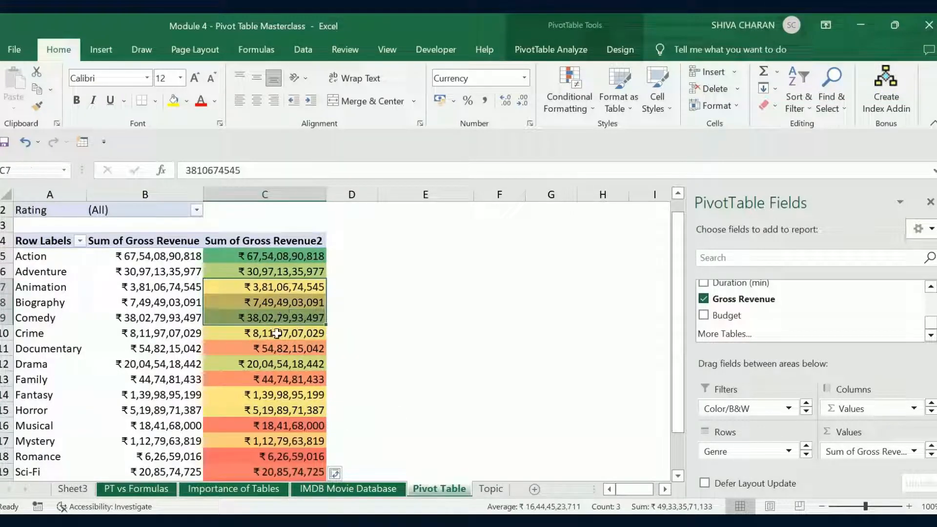
click(276, 334)
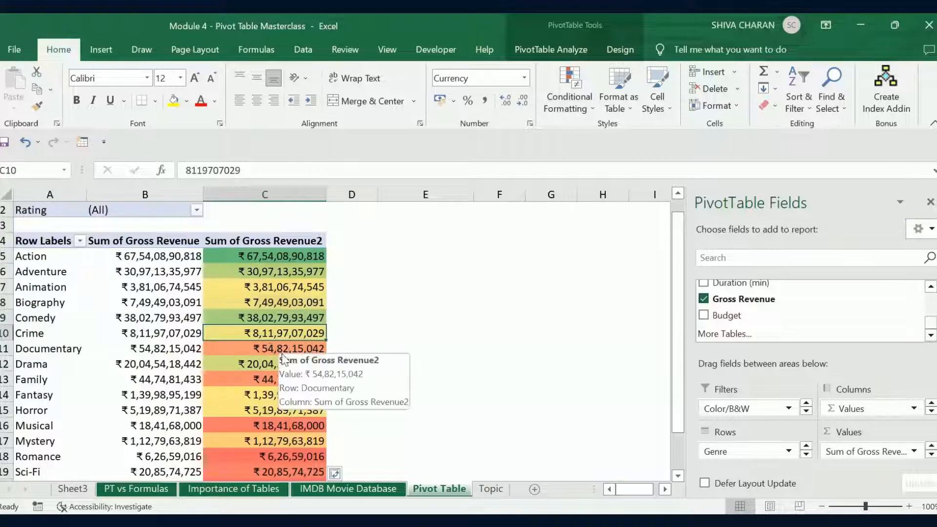
click(285, 350)
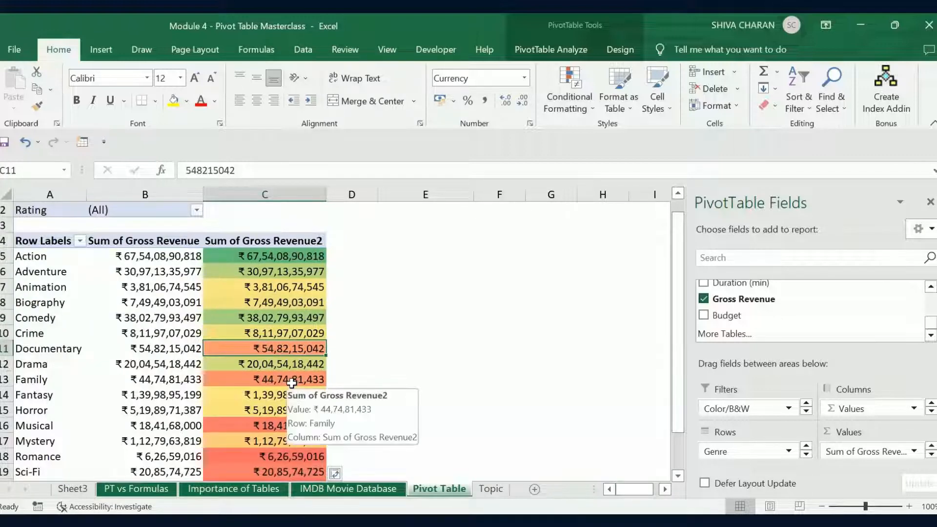
click(291, 383)
click(277, 426)
click(278, 456)
scroll(278, 457, down, 1)
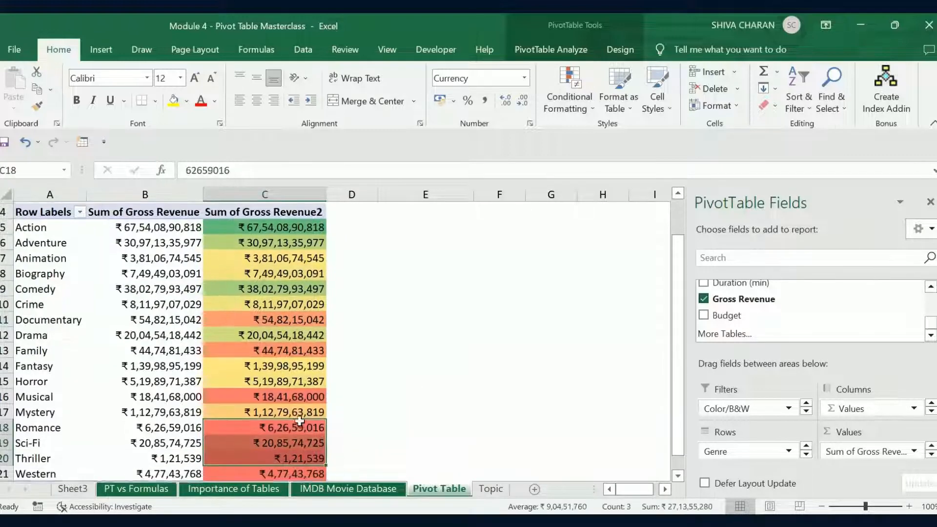
click(288, 462)
scroll(295, 437, up, 1)
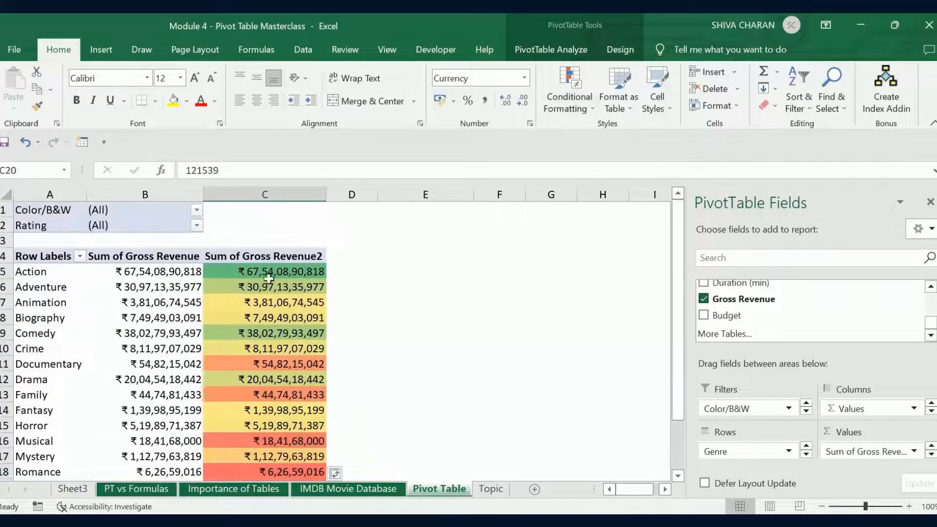
Clear the color scale rule from the selected cells C5:C21.
drag(267, 276, 270, 457)
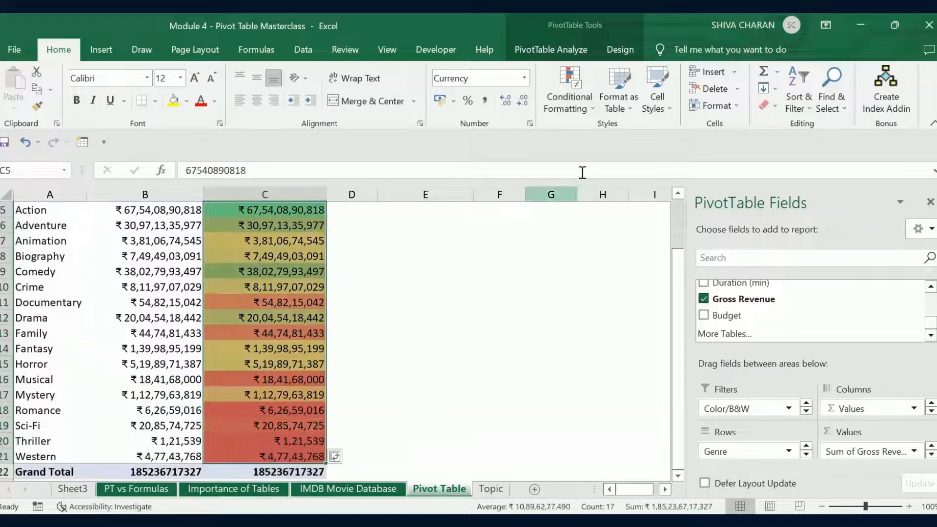
click(568, 109)
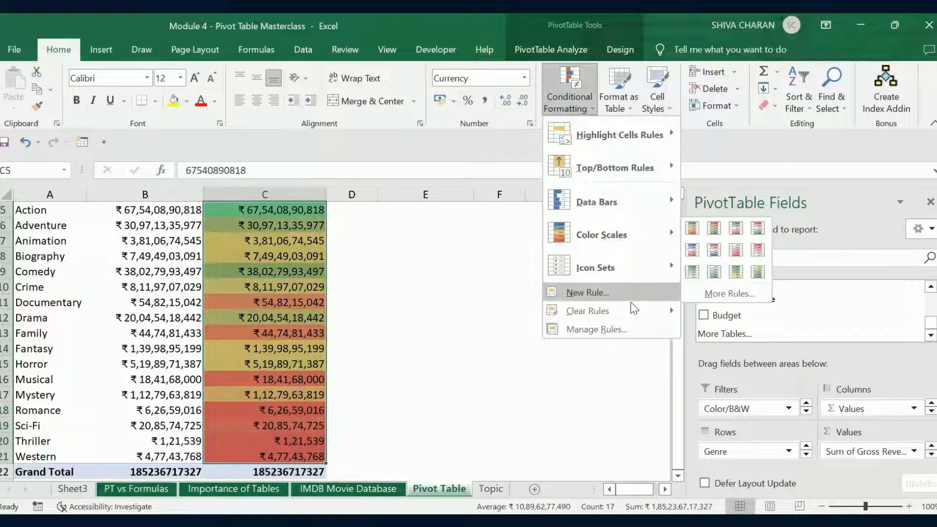
mouse_move(670, 318)
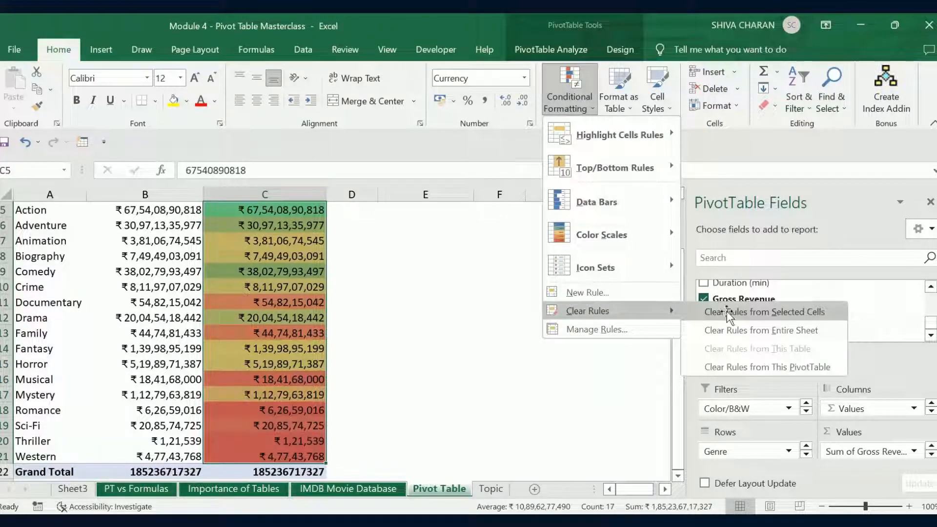
click(729, 313)
Apply the 3 Arrows (Colored) icon set to the second revenue column's genre values in C5:C21.
click(565, 108)
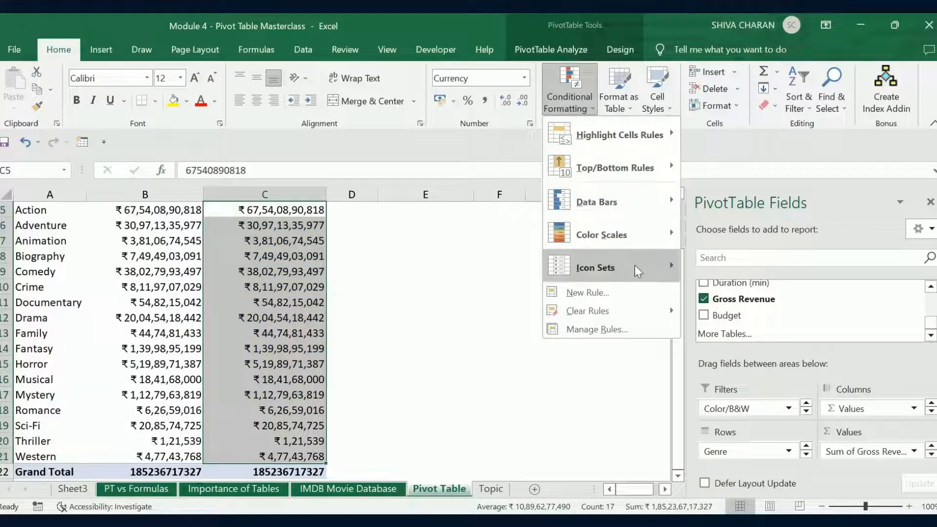
mouse_move(646, 274)
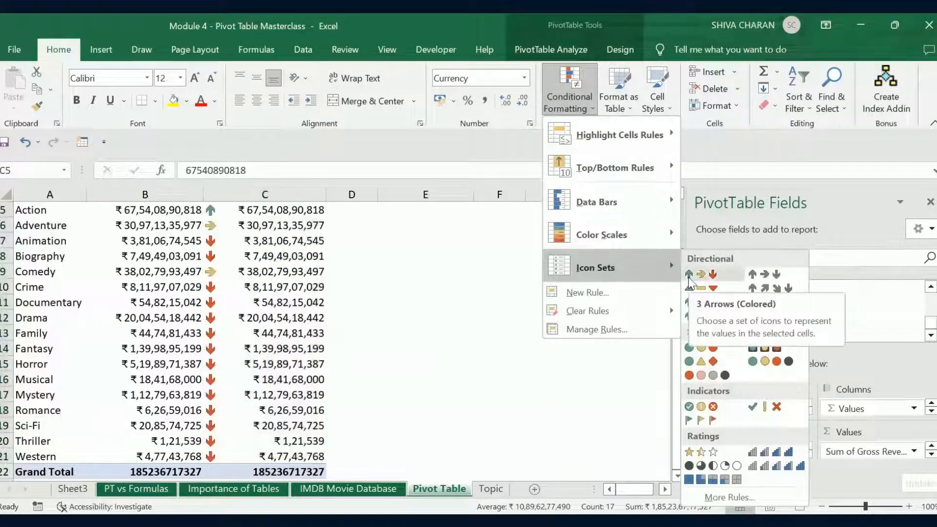
click(689, 277)
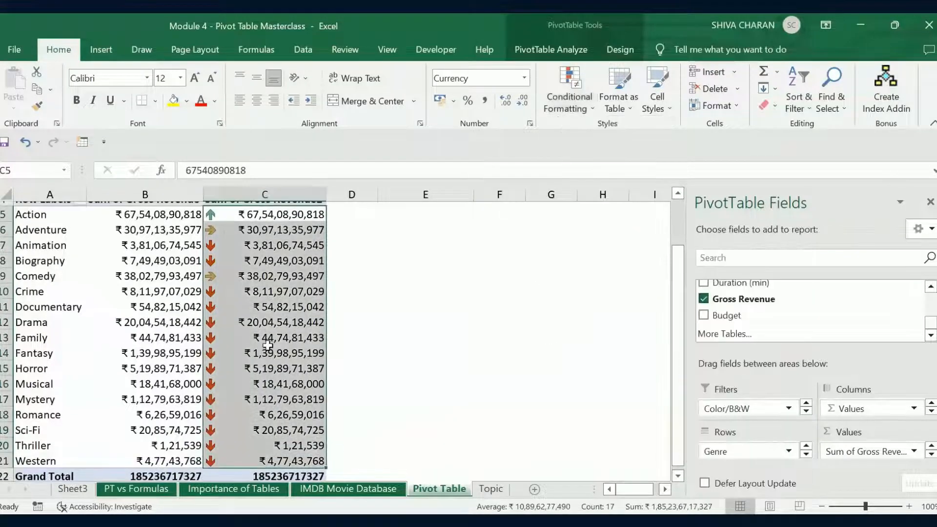
scroll(271, 308, up, 2)
scroll(274, 289, down, 3)
scroll(298, 329, up, 3)
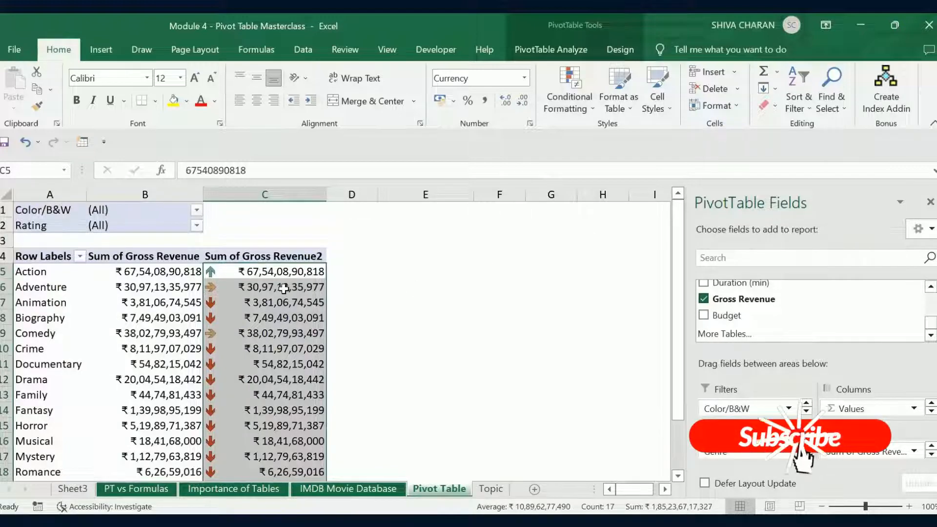
click(415, 340)
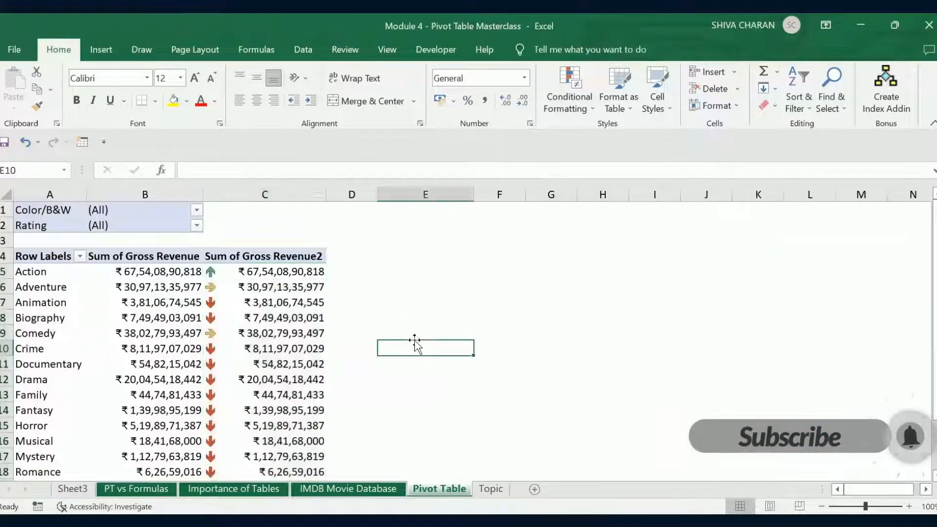
Review the topic about deleting or inserting a pivot table on the Topic sheet and return to the Pivot Table sheet.
click(489, 489)
click(196, 329)
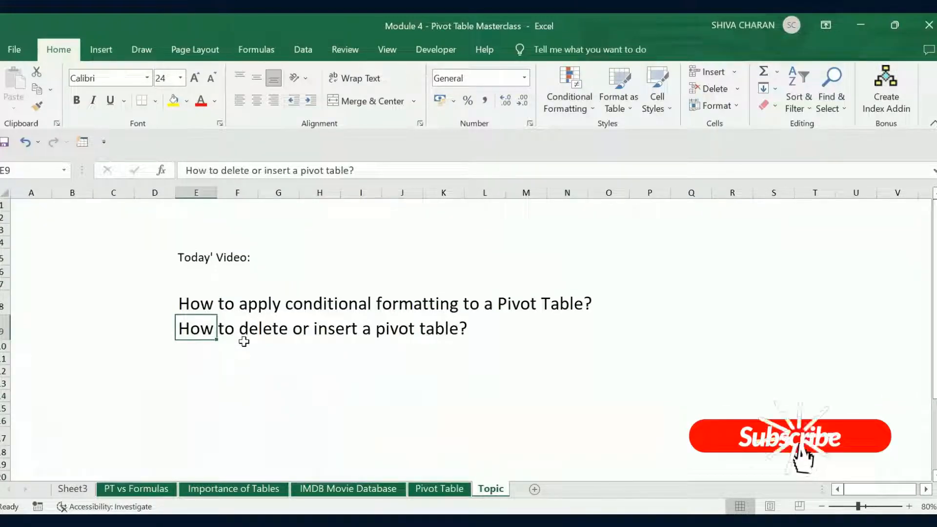
click(455, 489)
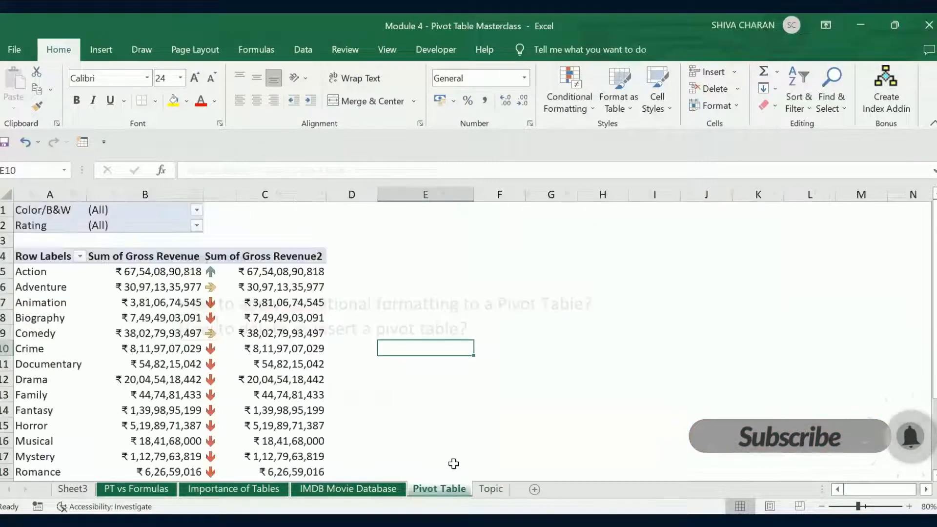
click(412, 412)
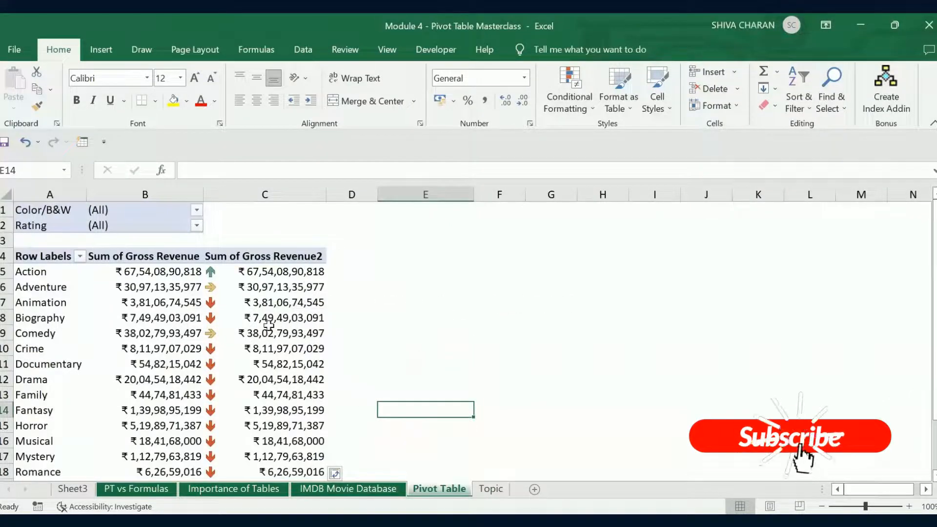
Try to delete the whole worksheet column C containing Sum of Gross Revenue2.
click(287, 194)
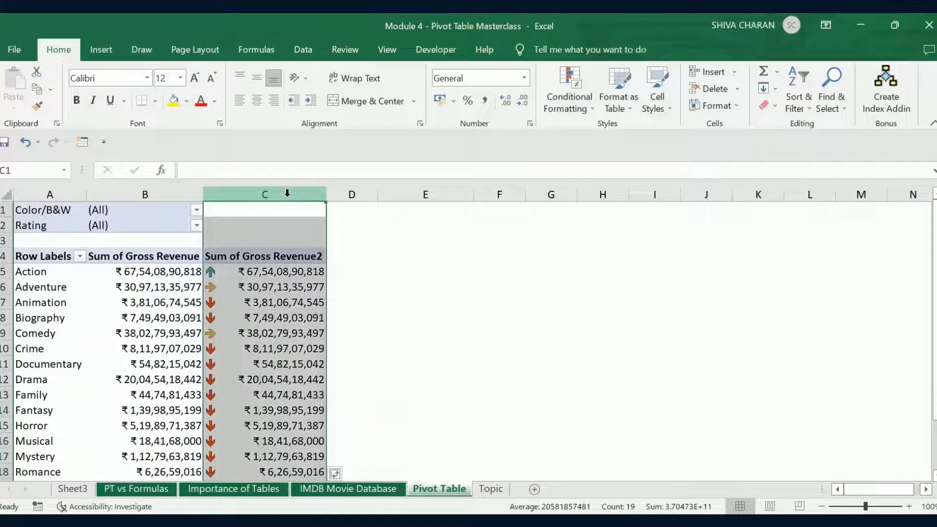
right_click(288, 193)
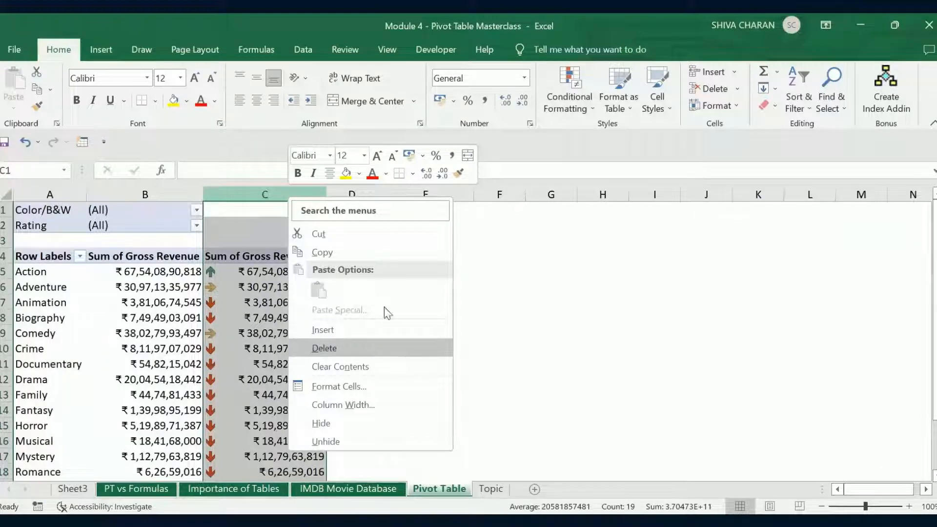
click(342, 348)
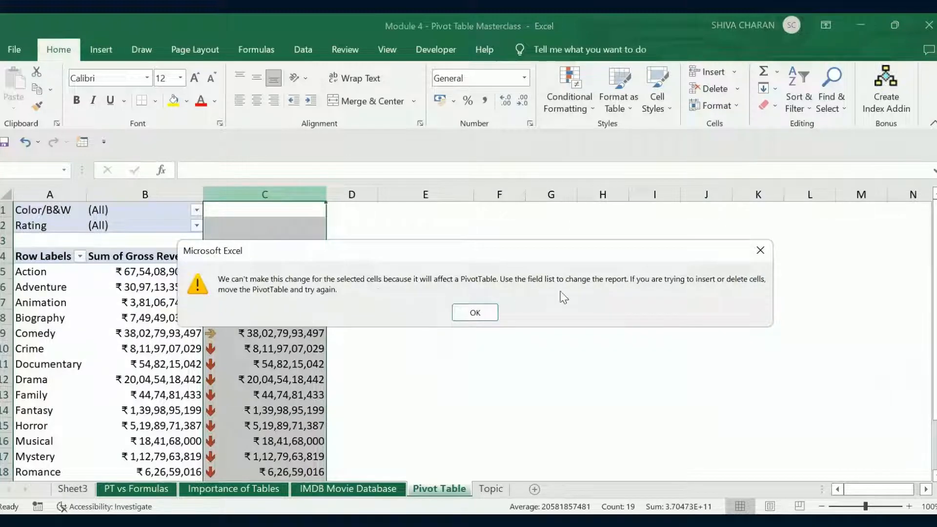
click(475, 313)
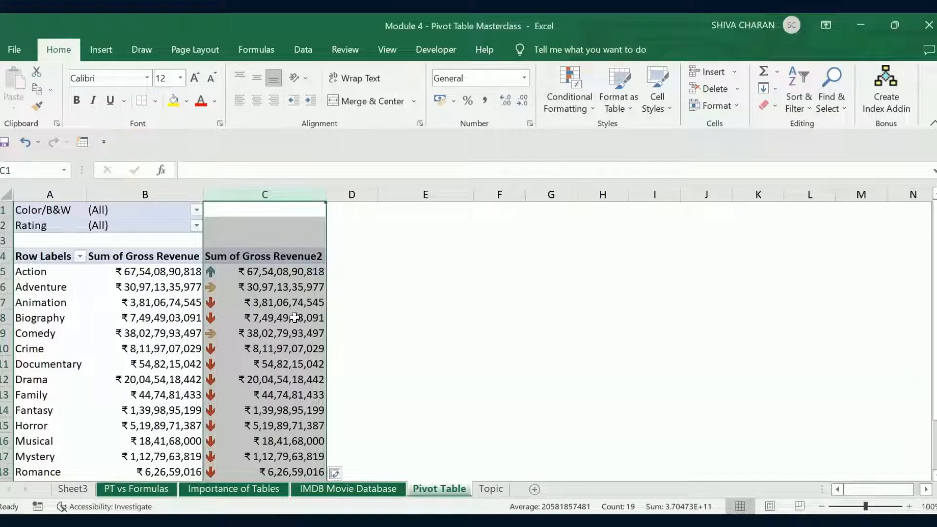
mouse_move(289, 321)
click(356, 328)
Remove the Sum of Gross Revenue2 field from the pivot table's values.
click(245, 330)
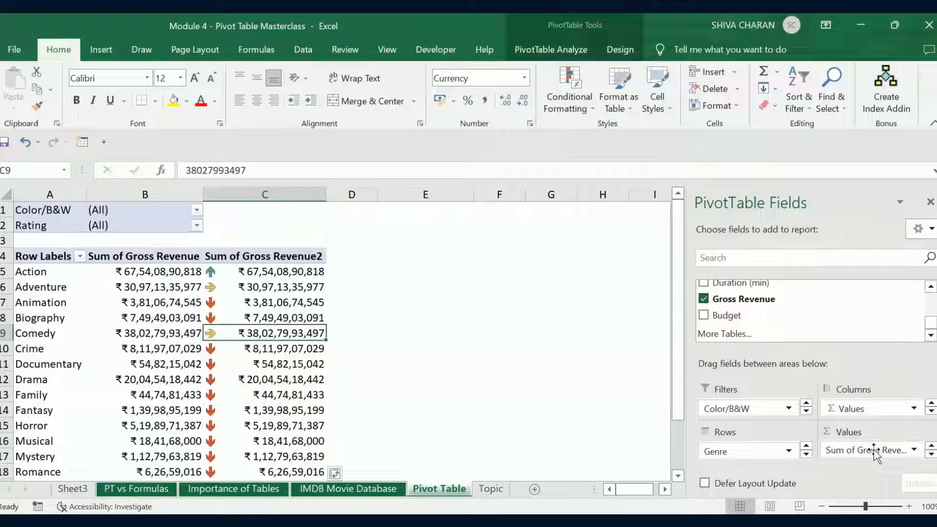
click(928, 455)
click(929, 454)
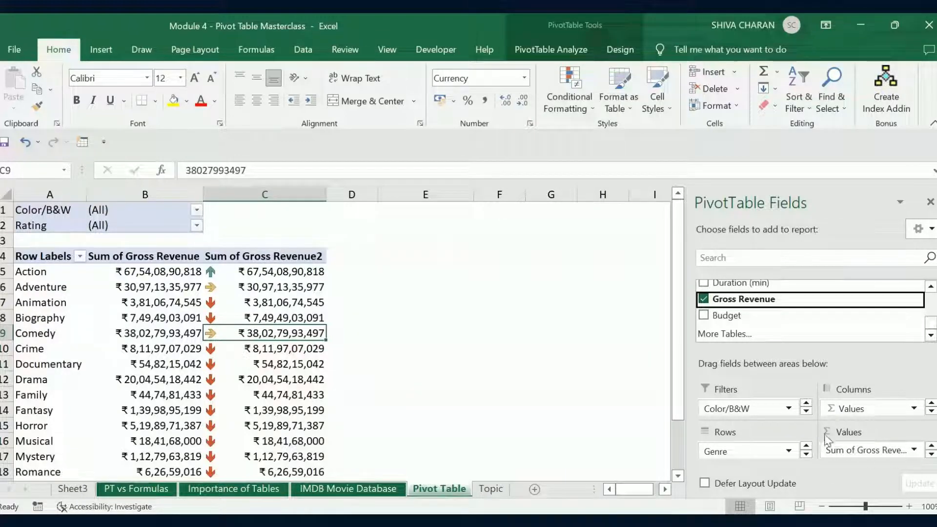
click(883, 450)
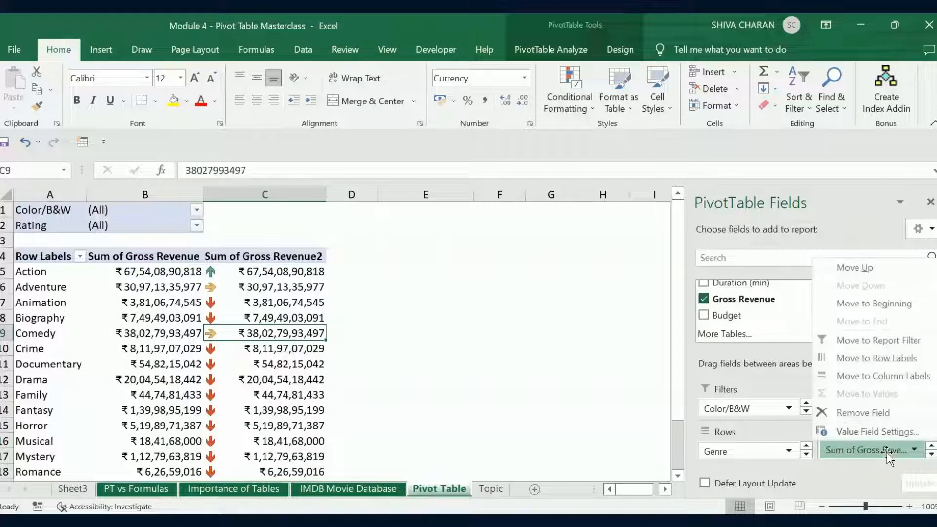
click(885, 415)
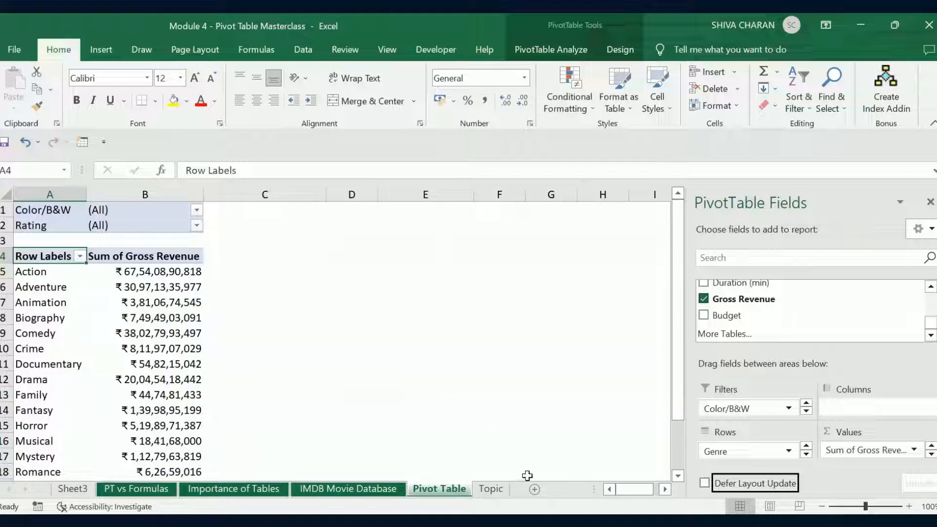
Review both topics in cells E8 and E9 of the Topic sheet.
click(502, 489)
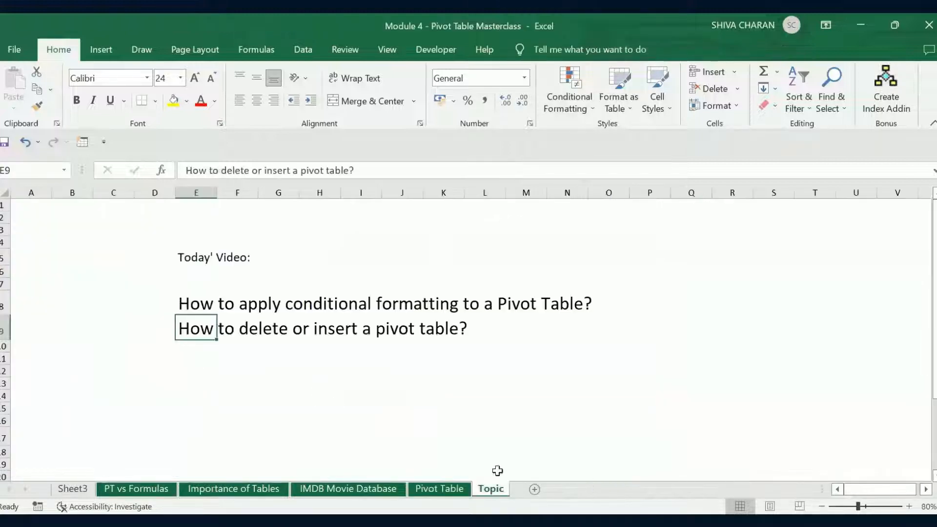
click(245, 399)
click(197, 306)
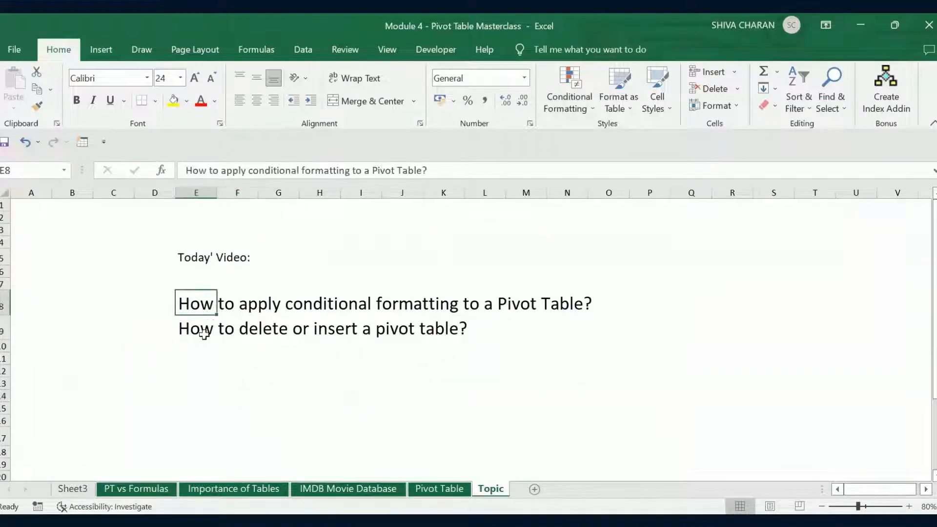
click(197, 329)
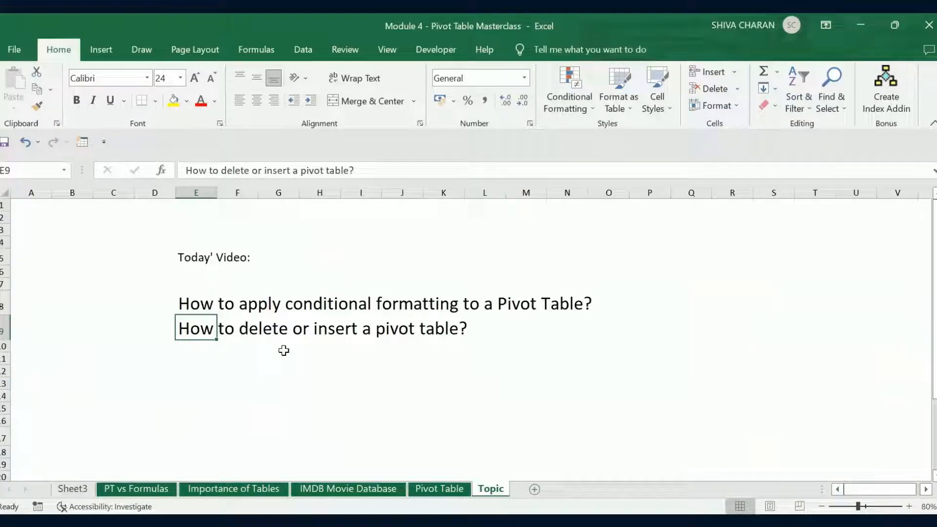
click(198, 380)
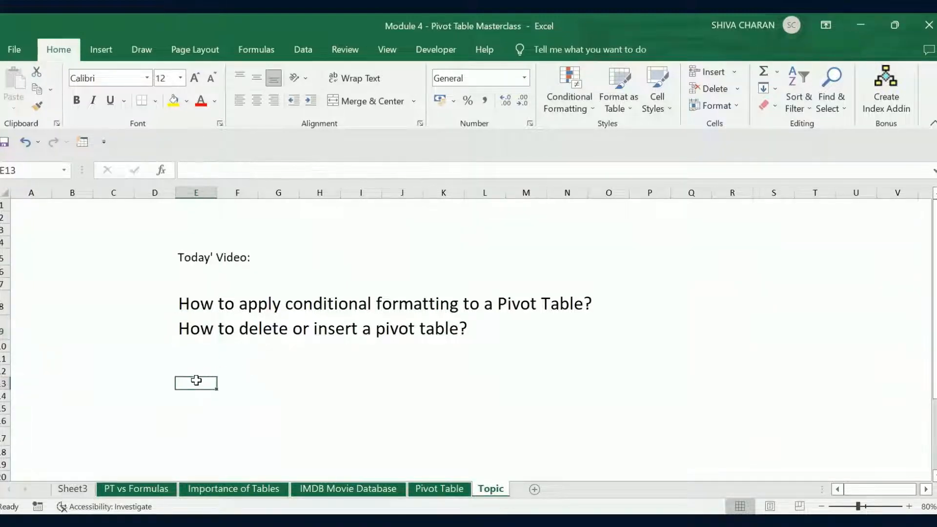